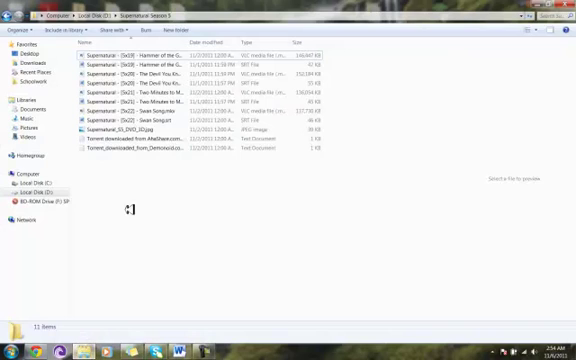
# Select 'Supernatural - [5x19] - Hammer of the Gods.mkv' in the Season 5 folder.
pyautogui.click(122, 54)
# Play the 5x19 .mkv in VLC, minimize the player and clear the Explorer selection.
pyautogui.doubleClick(122, 54)
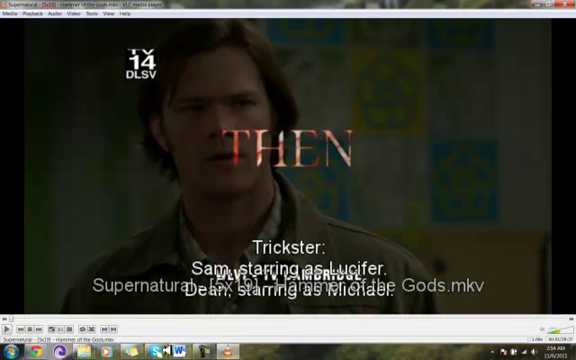
pyautogui.click(112, 344)
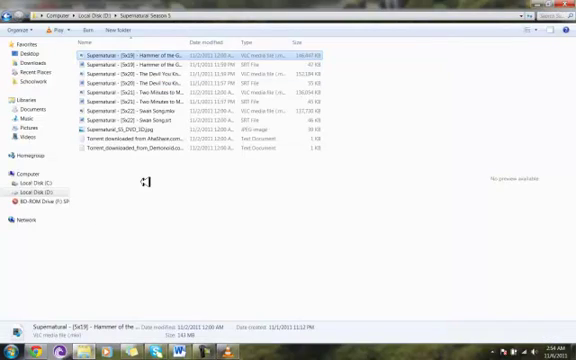
pyautogui.click(116, 177)
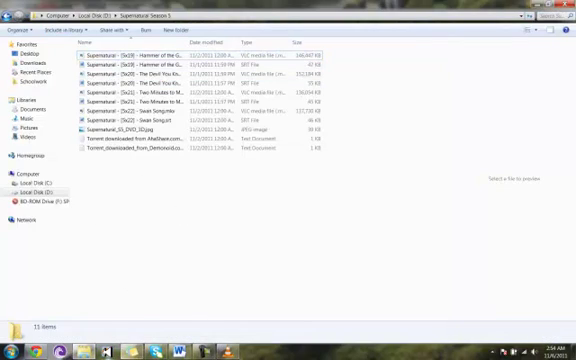
pyautogui.click(226, 351)
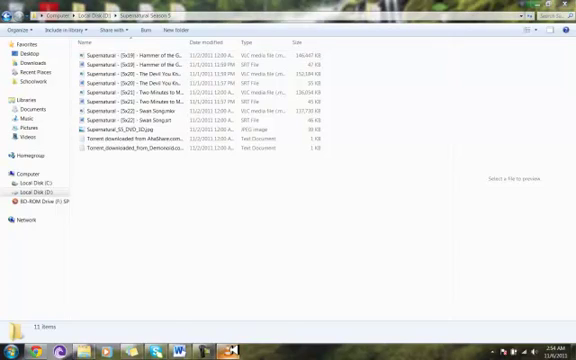
pyautogui.moveTo(228, 351)
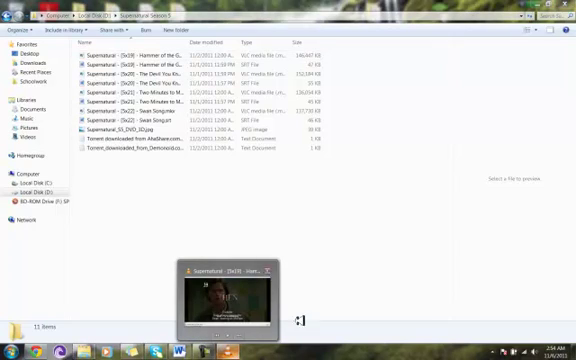
# Restore VLC and browse its Media, Audio and Tools menus.
pyautogui.click(227, 300)
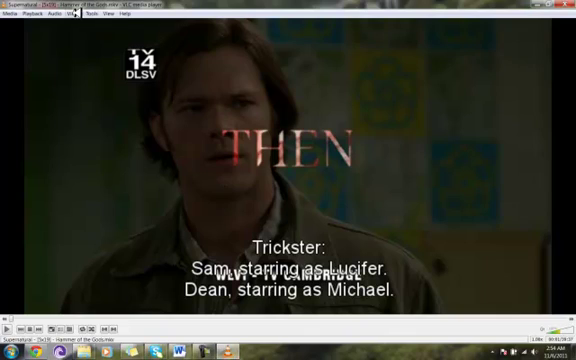
pyautogui.click(9, 13)
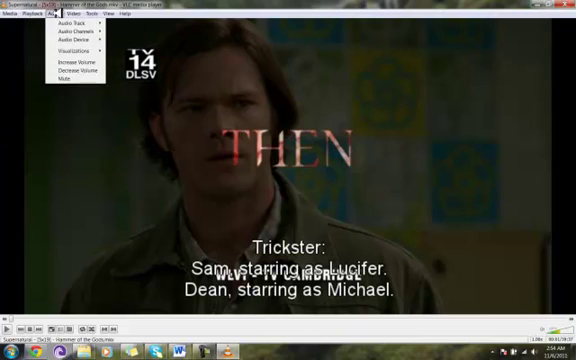
pyautogui.click(120, 13)
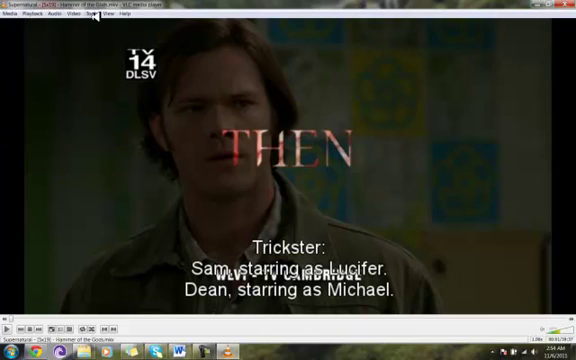
pyautogui.click(55, 13)
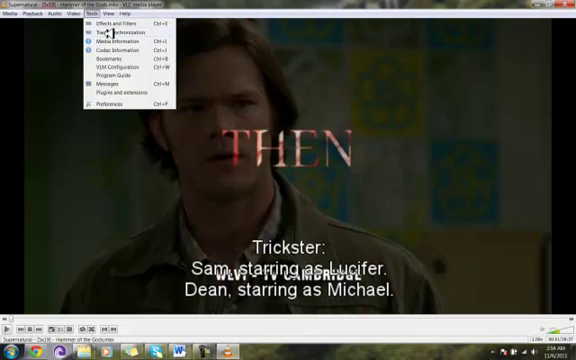
# Nudge audio and subtitle advance over video in Track Synchronization, then close it.
pyautogui.click(107, 32)
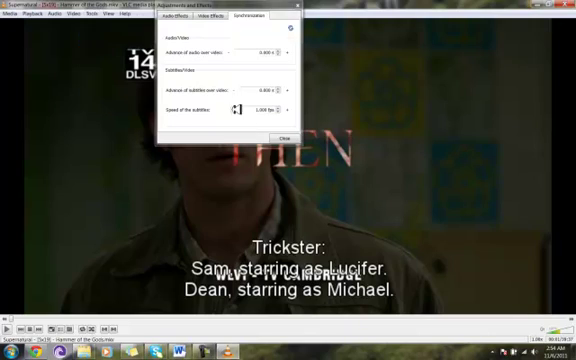
pyautogui.click(281, 50)
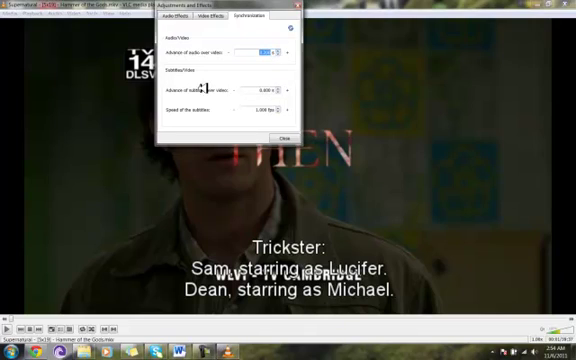
pyautogui.click(279, 88)
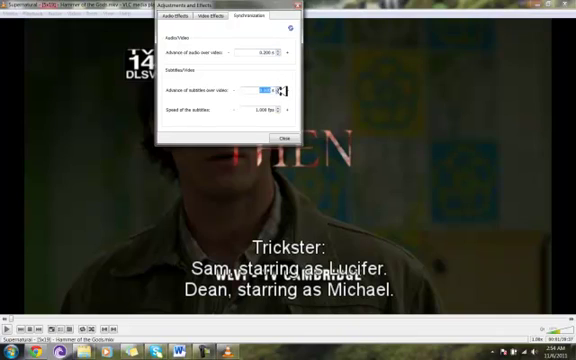
pyautogui.click(296, 6)
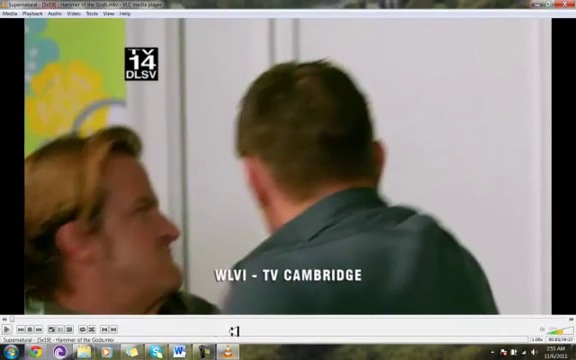
pyautogui.click(57, 327)
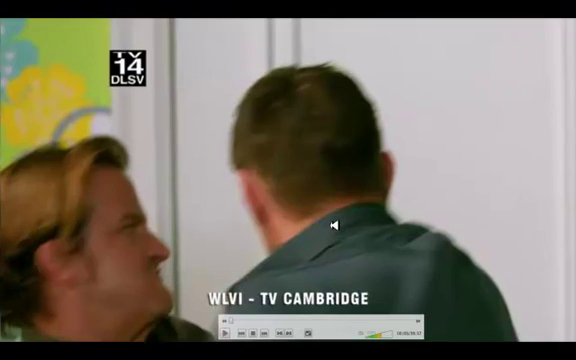
pyautogui.press('Escape')
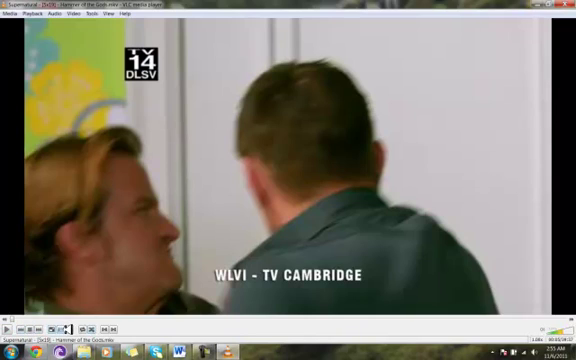
# Toggle VLC's playlist, then minimize VLC, the Season 5 folder and Chrome.
pyautogui.click(68, 328)
pyautogui.click(83, 351)
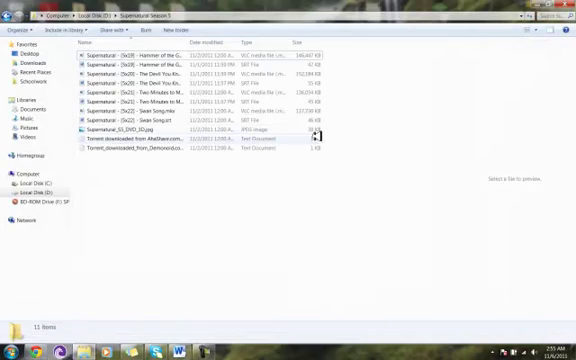
pyautogui.moveTo(124, 204); pyautogui.dragTo(147, 215)
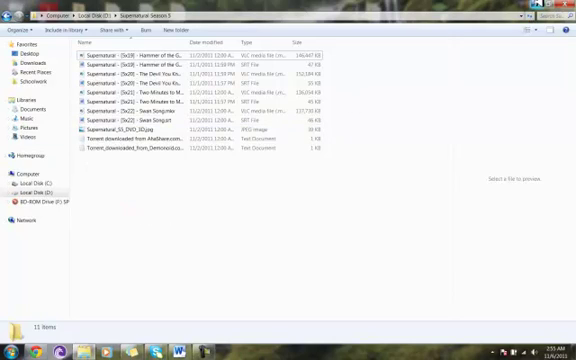
pyautogui.click(536, 5)
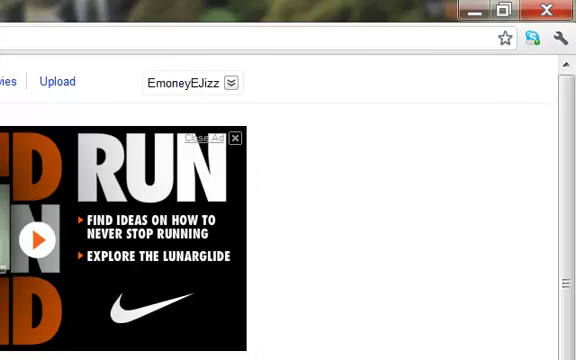
pyautogui.click(476, 10)
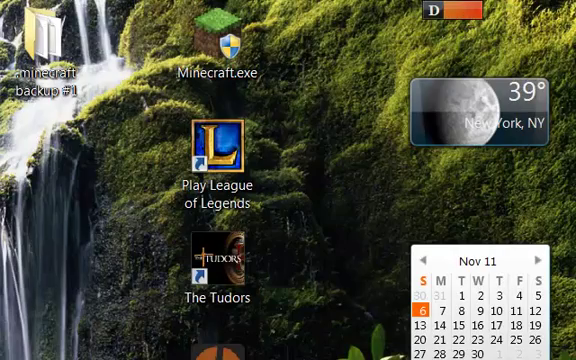